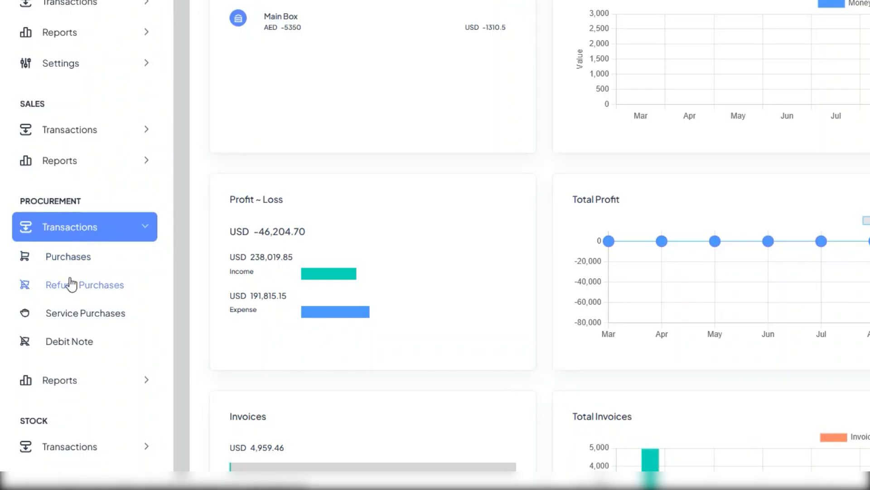
Open the procurement Refund Purchases transactions, start a new purchase refund, and set its business unit to Essentials LLC.
{"action": "left_click", "coordinate": [71, 284]}
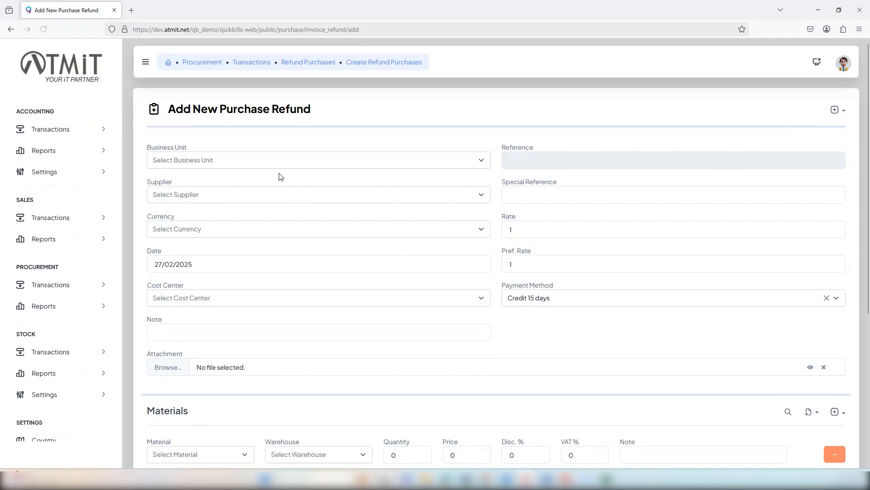
{"action": "left_click", "coordinate": [282, 164]}
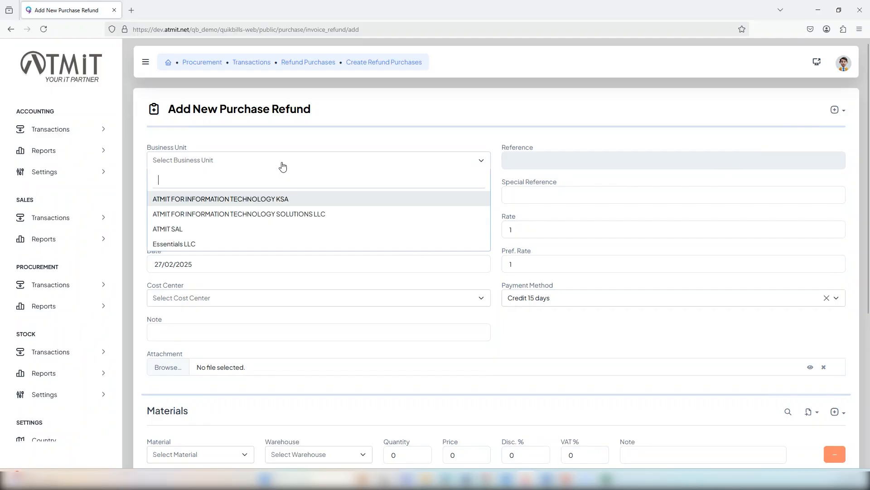
{"action": "left_click", "coordinate": [193, 248]}
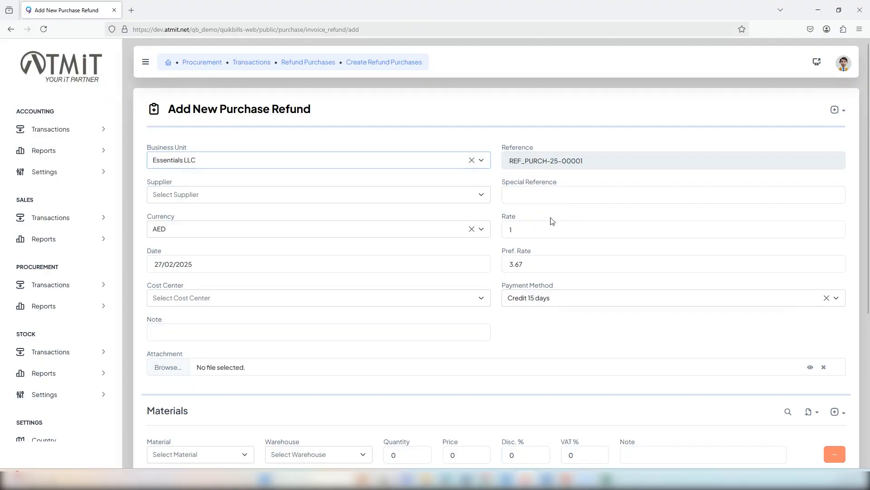
Set the refund's supplier to Supplier1 and enter "Refence spl" as the special reference.
{"action": "left_click", "coordinate": [358, 198]}
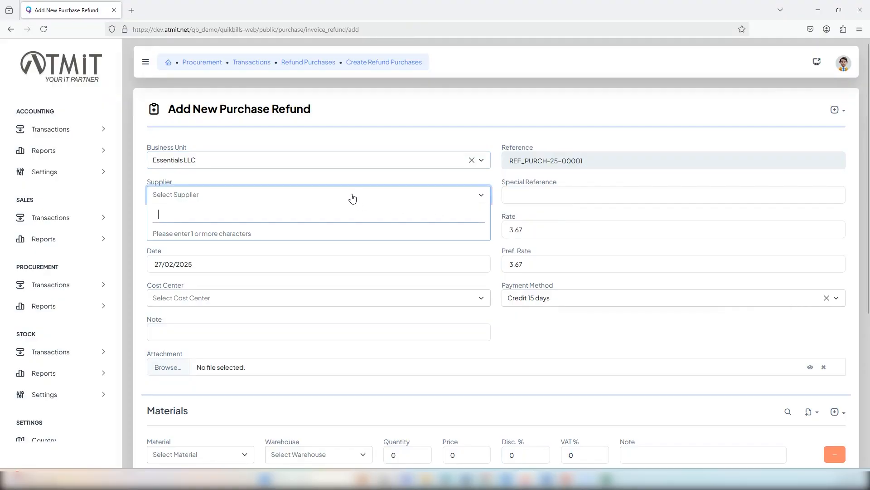
{"action": "type", "text": "s"}
{"action": "left_click", "coordinate": [173, 235]}
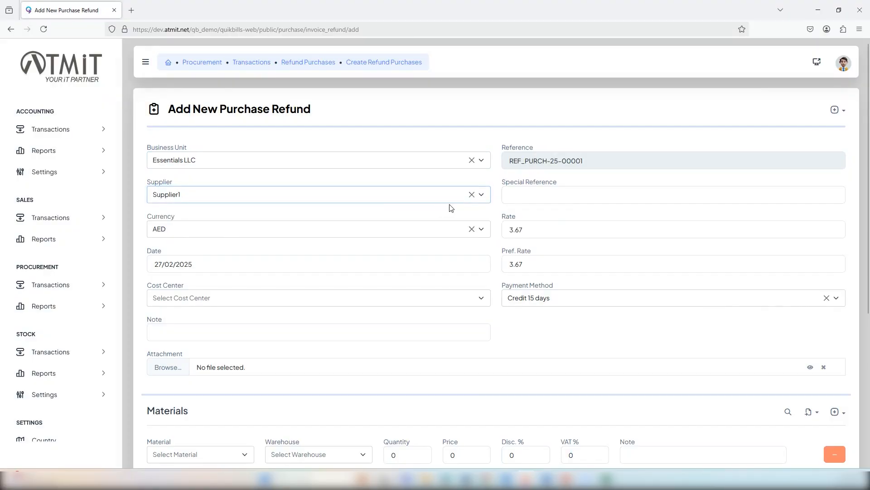
{"action": "left_click", "coordinate": [524, 195]}
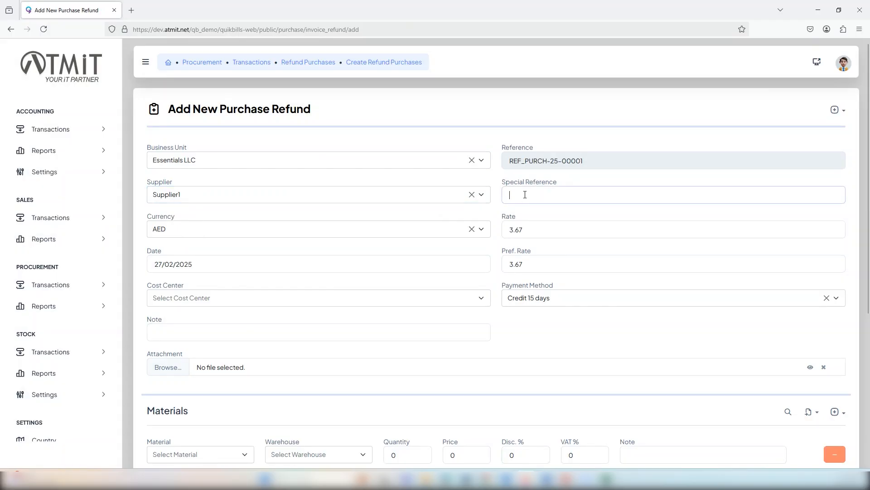
{"action": "type", "text": "Ref"}
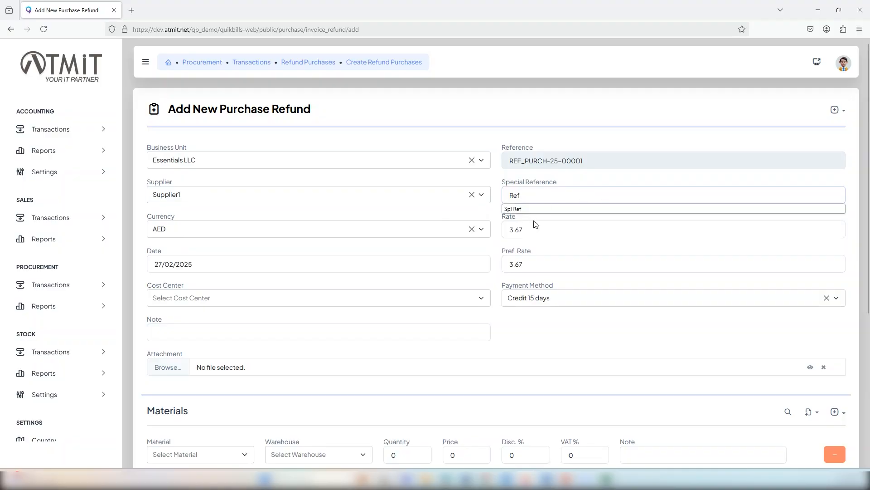
{"action": "type", "text": "ence spl"}
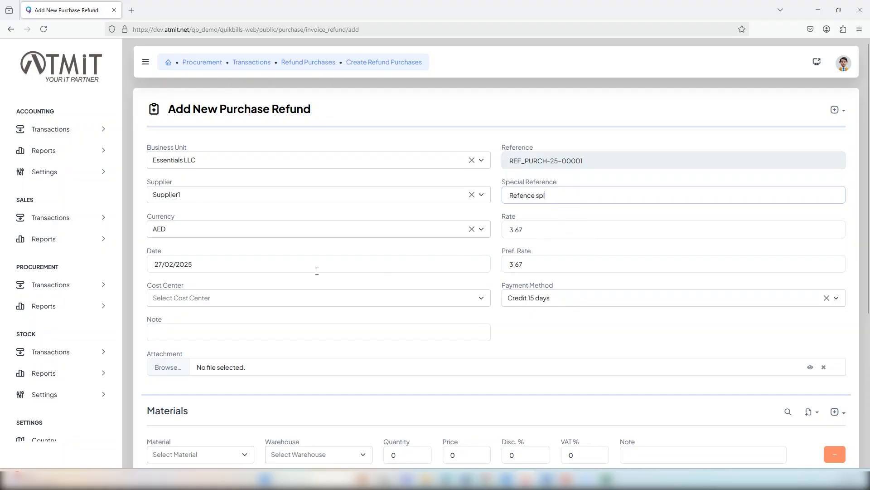
Assign the refund to cost center Project 1 and set the payment method to Credit.
{"action": "left_click", "coordinate": [457, 299]}
{"action": "type", "text": "c"}
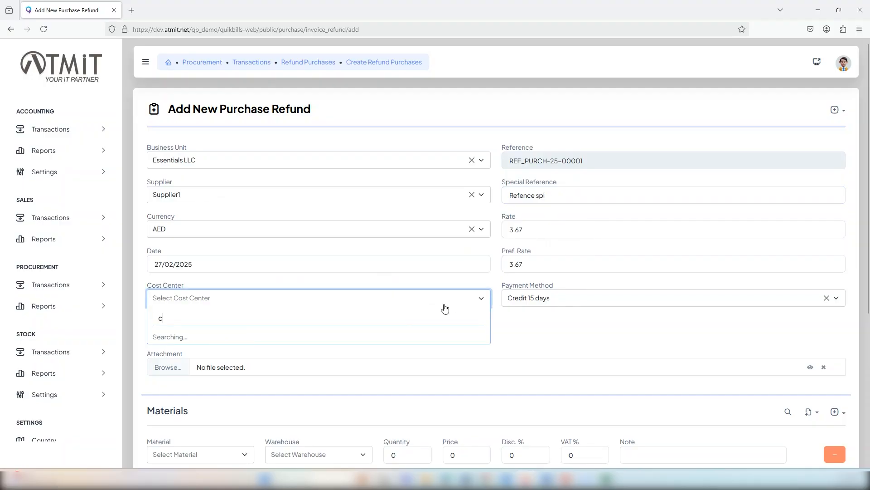
{"action": "left_click", "coordinate": [171, 341]}
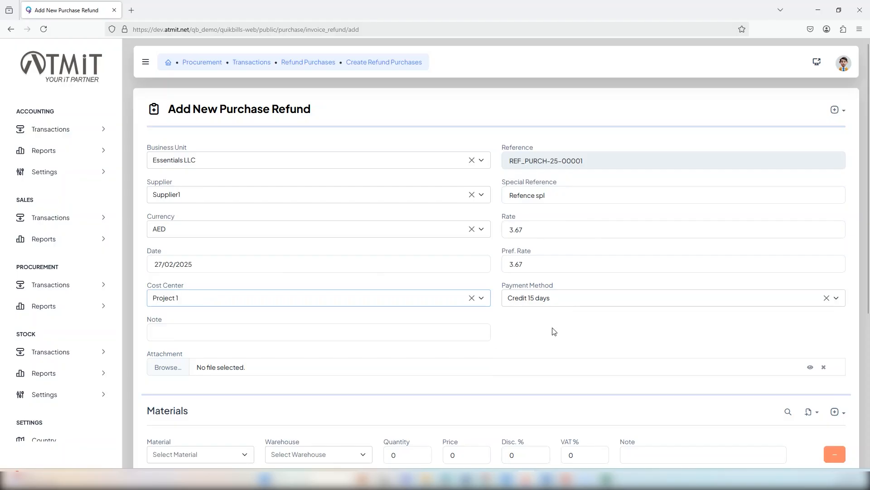
{"action": "left_click", "coordinate": [546, 301]}
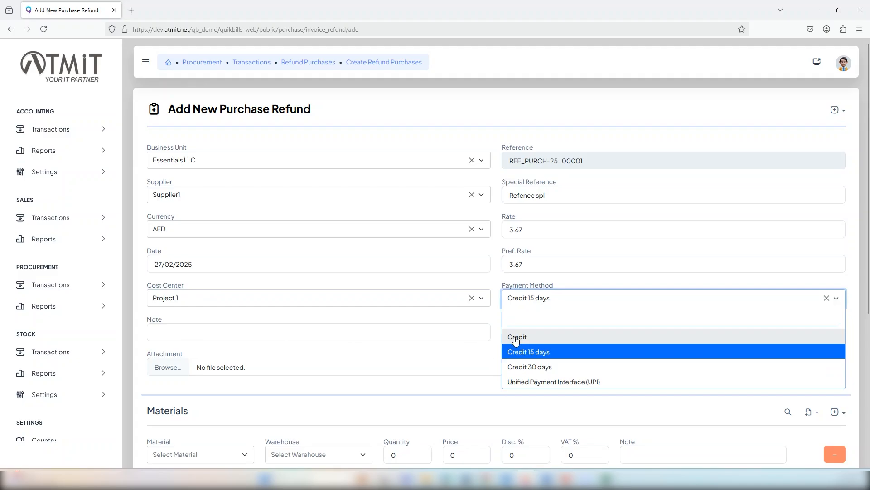
{"action": "left_click", "coordinate": [515, 340]}
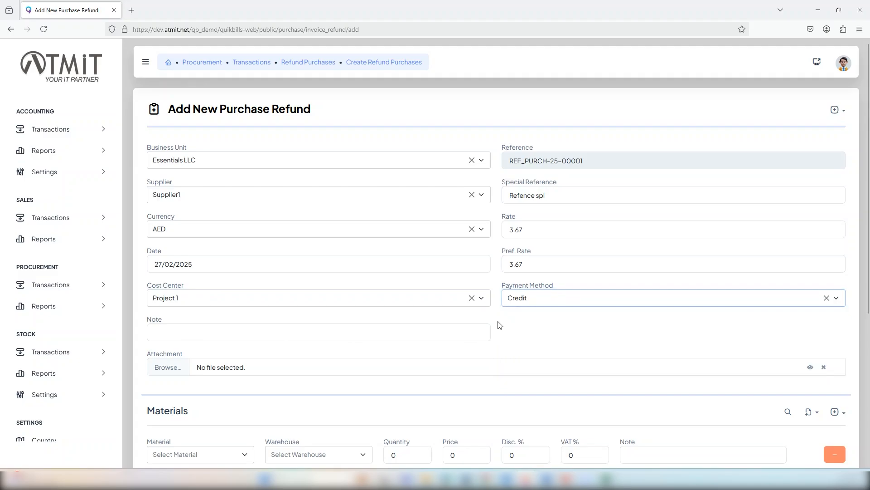
Enter "Notes Test" as the refund's note and attach the picture image2.jpg.
{"action": "left_click", "coordinate": [316, 334]}
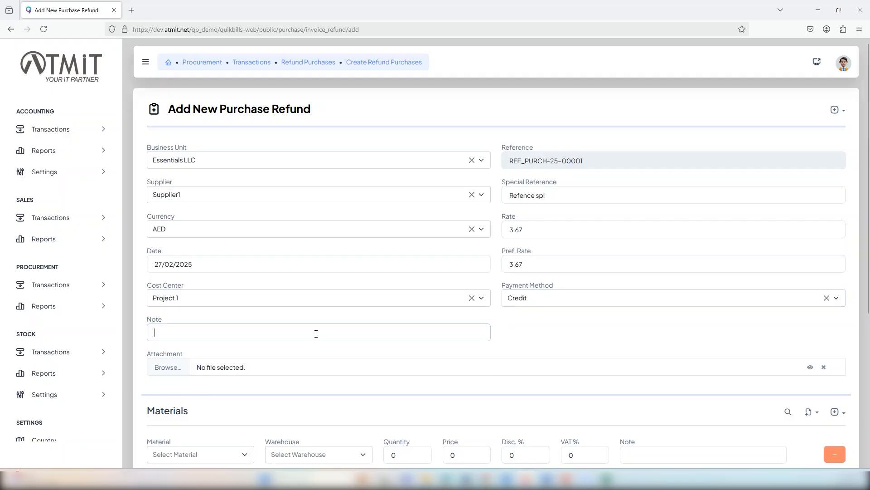
{"action": "type", "text": "Notes"}
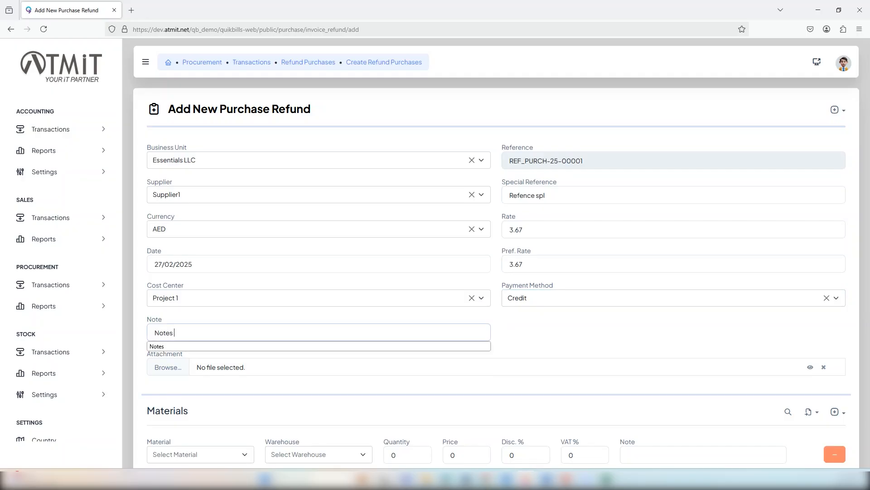
{"action": "type", "text": " Test"}
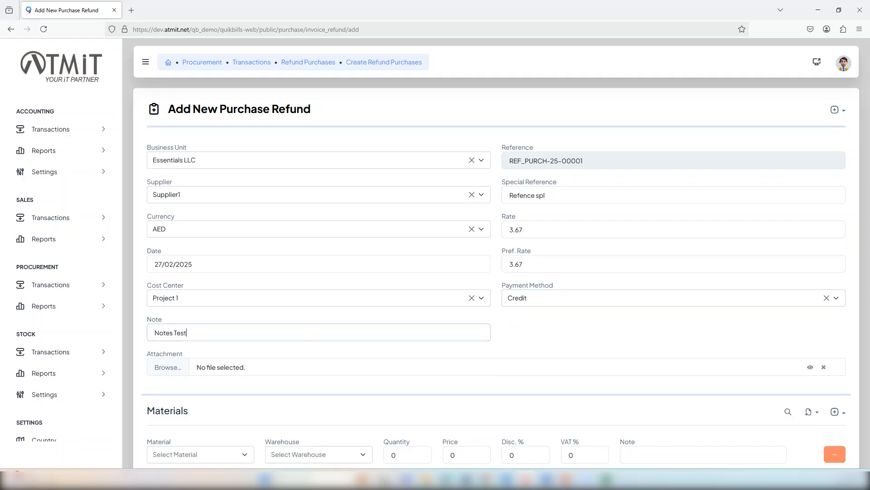
{"action": "left_click", "coordinate": [163, 368]}
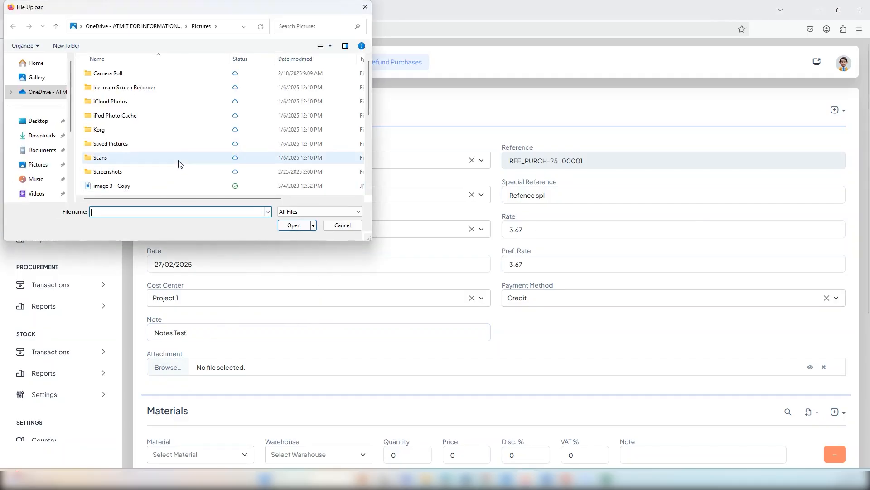
{"action": "scroll", "coordinate": [150, 168], "scroll_direction": "down", "scroll_amount": 2}
{"action": "left_click", "coordinate": [114, 174]}
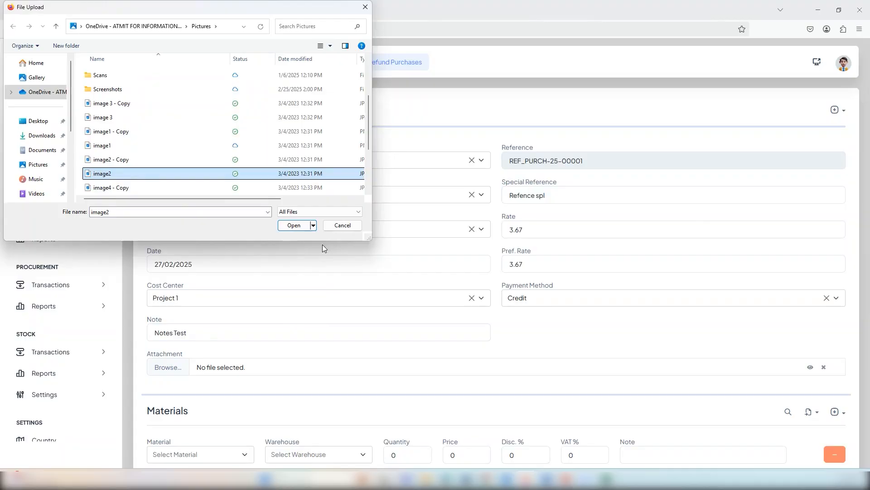
{"action": "left_click", "coordinate": [292, 226]}
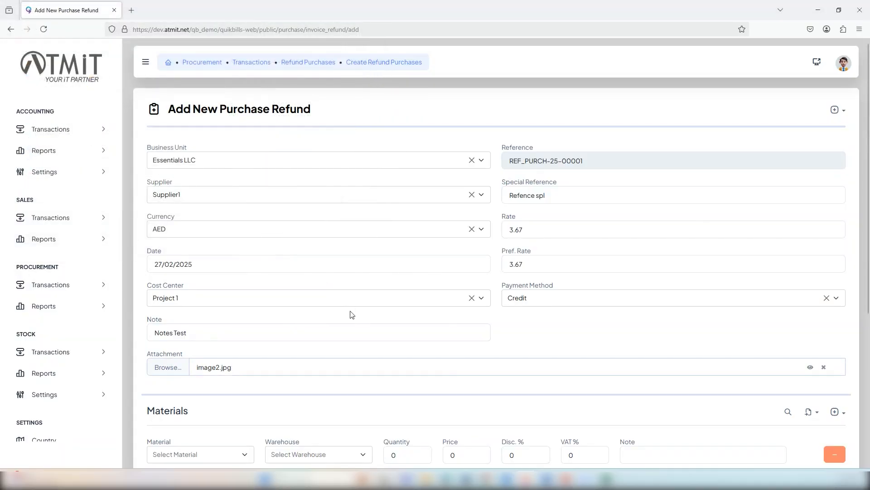
Choose Compressor as the material in the first materials row and set its quantity to 1.
{"action": "scroll", "coordinate": [621, 362], "scroll_direction": "down", "scroll_amount": 3}
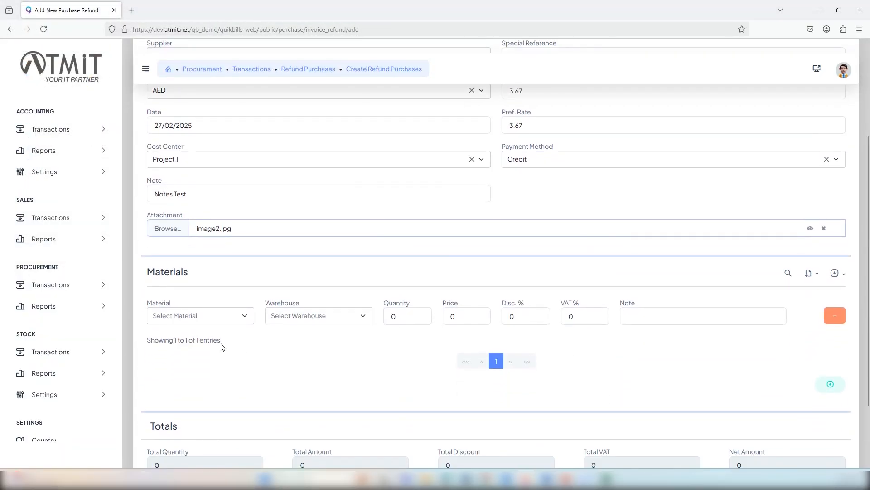
{"action": "left_click", "coordinate": [244, 316]}
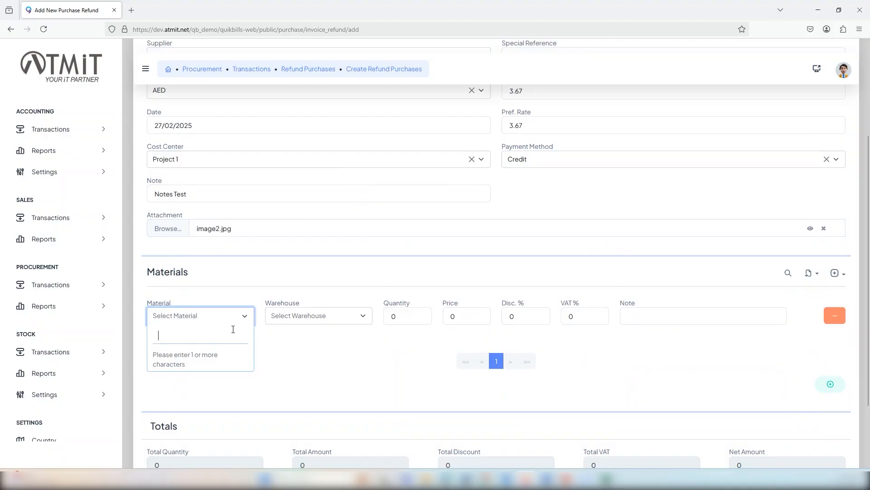
{"action": "type", "text": "com"}
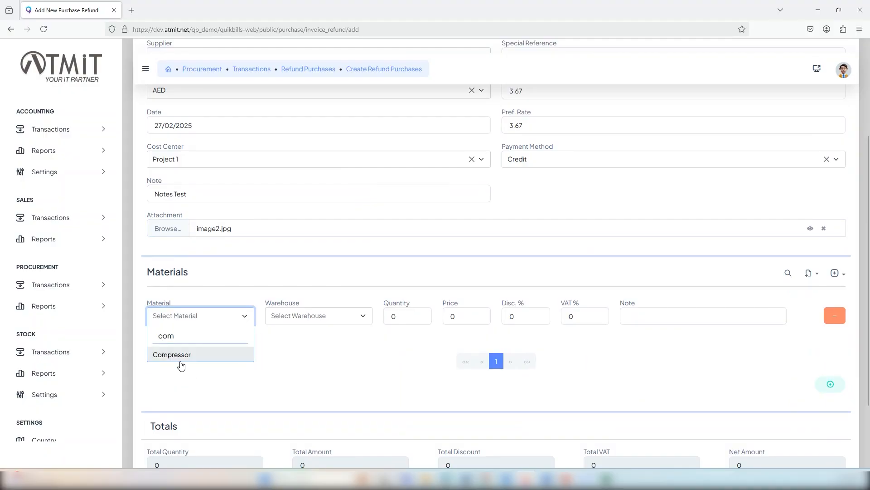
{"action": "left_click", "coordinate": [172, 354]}
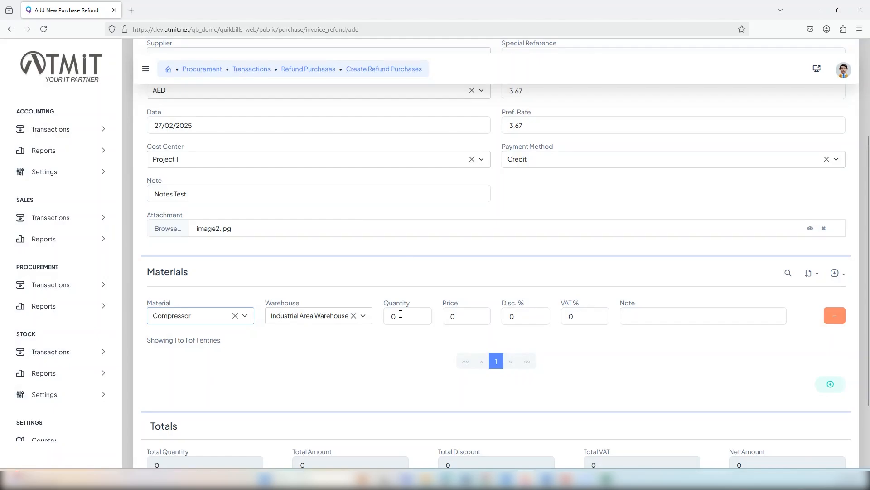
{"action": "left_click", "coordinate": [401, 314]}
{"action": "double_click", "coordinate": [401, 314]}
{"action": "type", "text": "1"}
{"action": "left_click", "coordinate": [410, 330]}
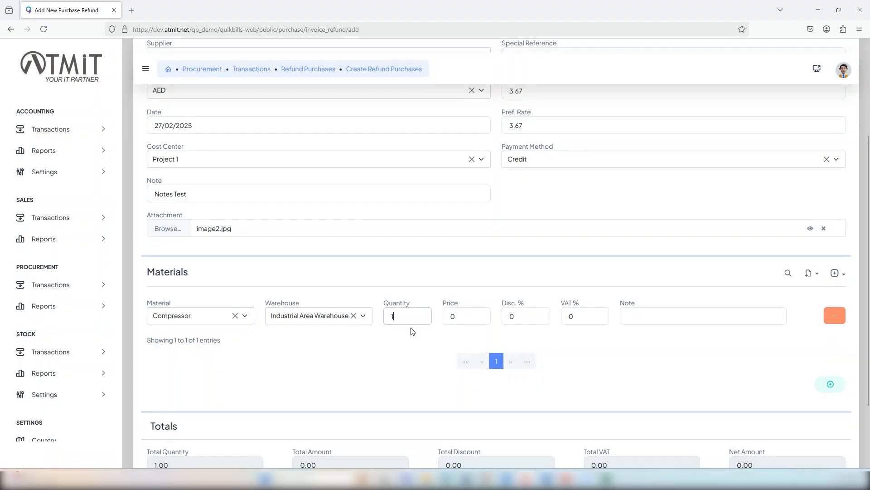
Set the Compressor row's price to 100, discount to 2% and VAT to 5%.
{"action": "left_click", "coordinate": [465, 317]}
{"action": "key", "text": "BackSpace"}
{"action": "type", "text": "100"}
{"action": "double_click", "coordinate": [528, 317]}
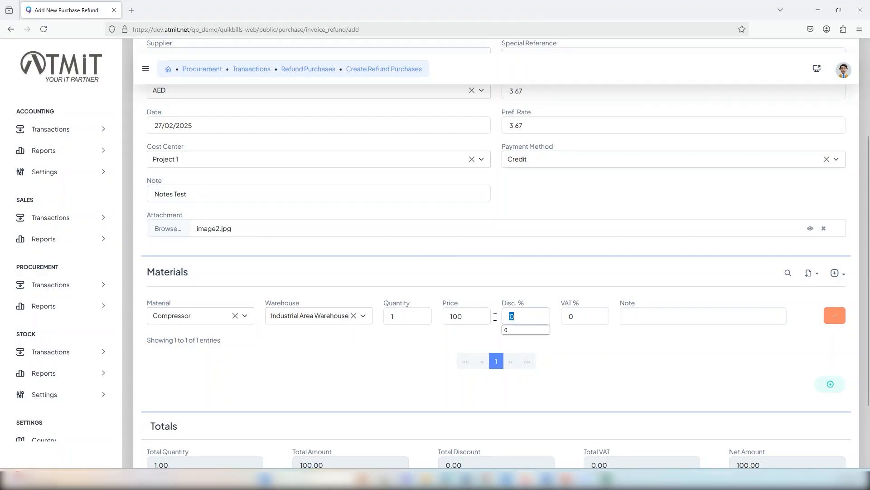
{"action": "type", "text": "2"}
{"action": "double_click", "coordinate": [568, 321]}
{"action": "type", "text": "5"}
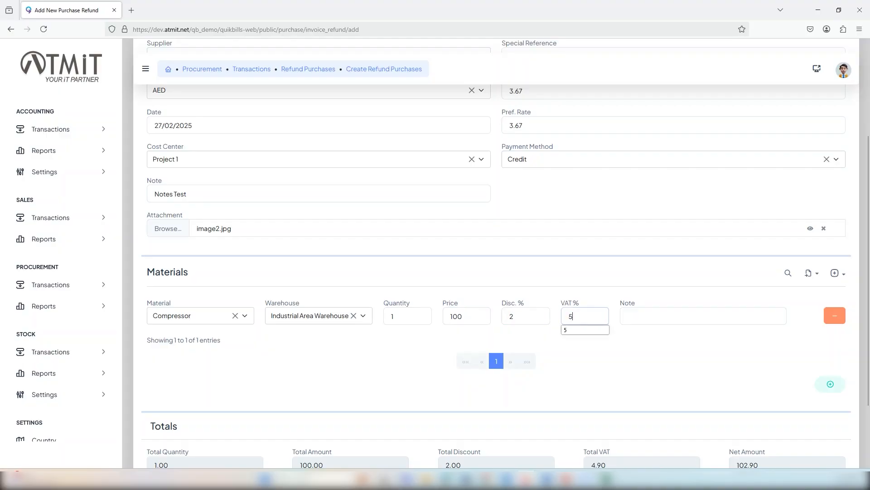
{"action": "left_click", "coordinate": [647, 354]}
Add the note "Test Notes" to the Compressor row and save the purchase refund.
{"action": "left_click", "coordinate": [719, 315]}
{"action": "type", "text": "Tes"}
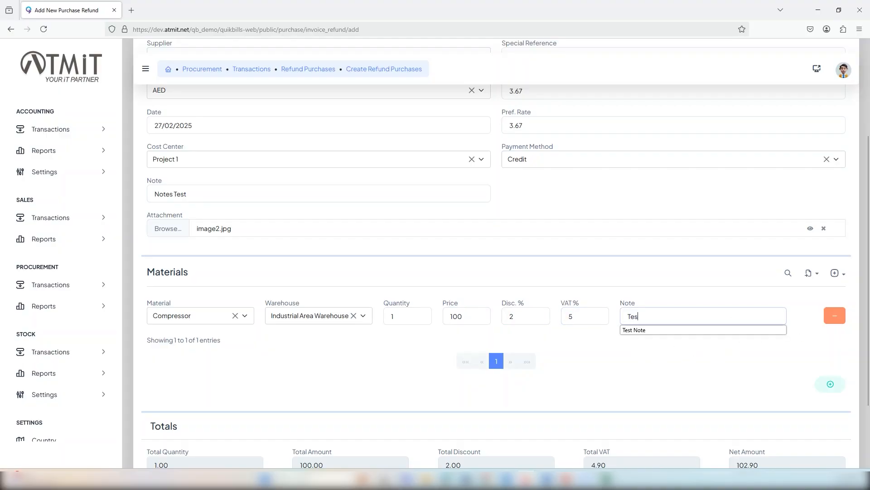
{"action": "type", "text": "t Notes"}
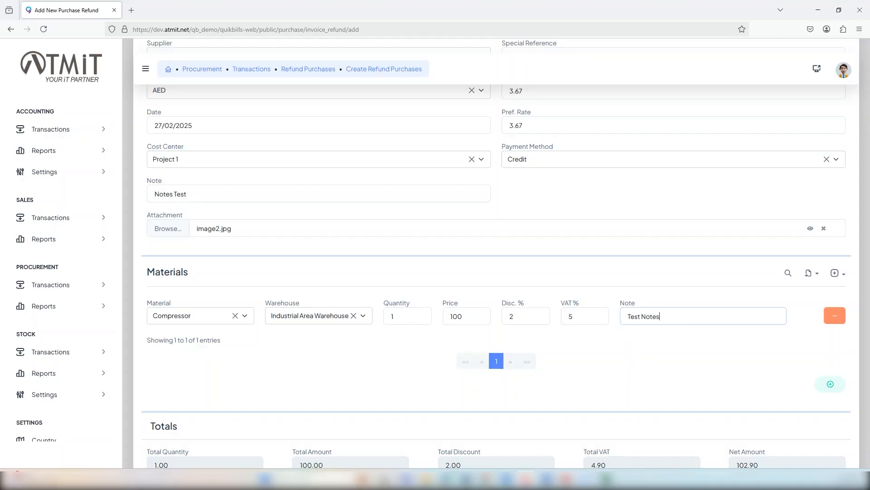
{"action": "left_click", "coordinate": [789, 363]}
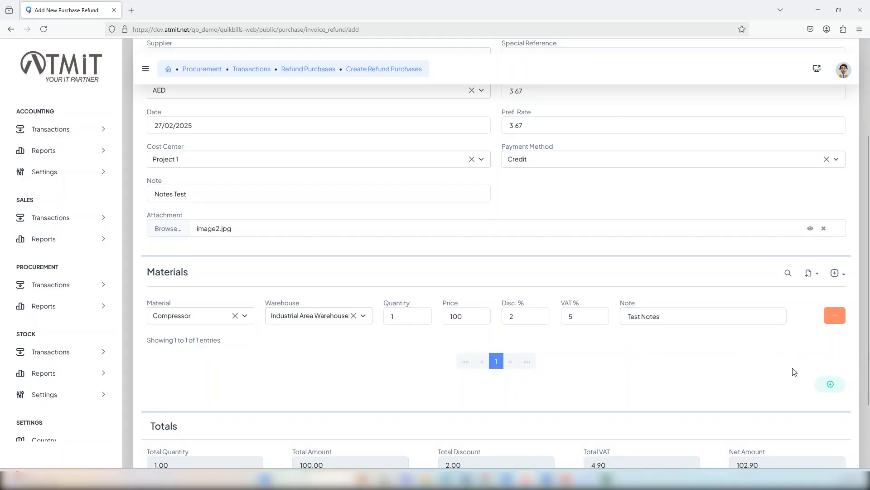
{"action": "scroll", "coordinate": [714, 388], "scroll_direction": "down", "scroll_amount": 3}
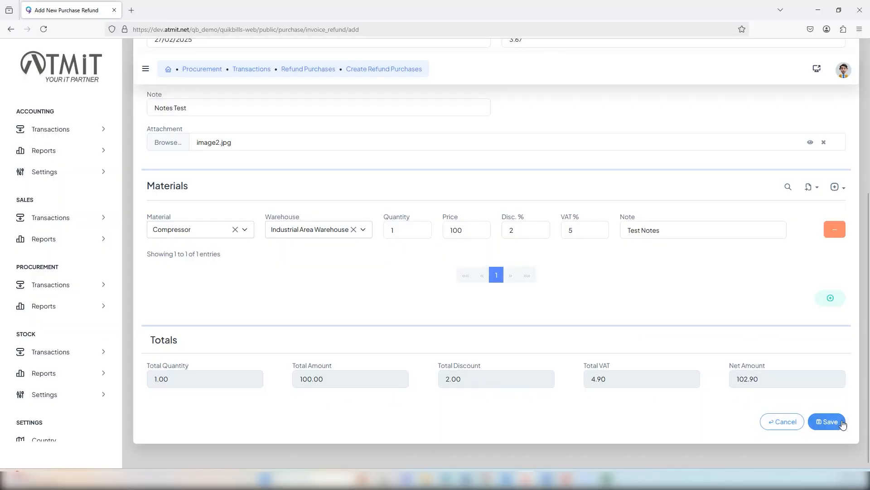
{"action": "left_click", "coordinate": [830, 422]}
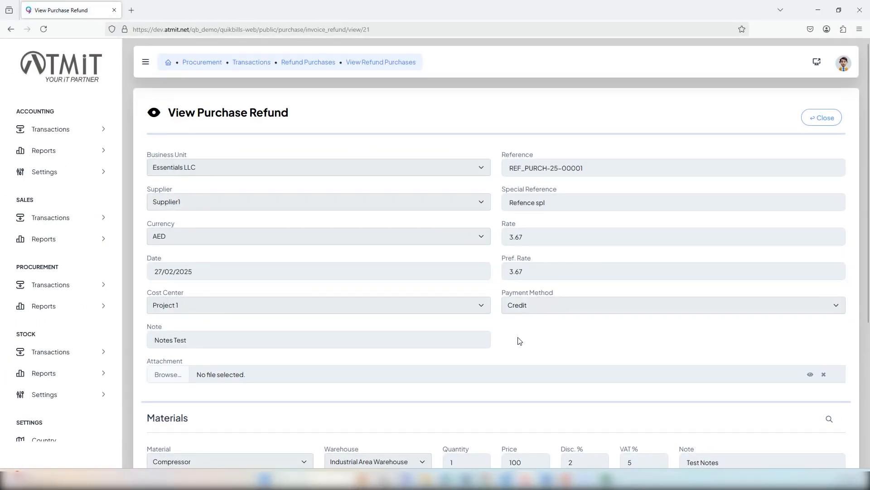
Review the saved purchase refund's details, materials and totals, and close the view.
{"action": "scroll", "coordinate": [526, 339], "scroll_direction": "down", "scroll_amount": 4}
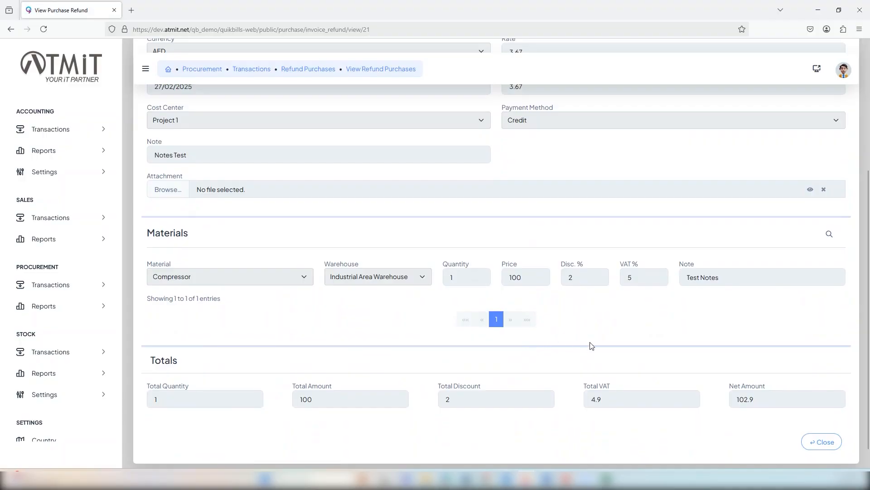
{"action": "scroll", "coordinate": [690, 377], "scroll_direction": "up", "scroll_amount": 4}
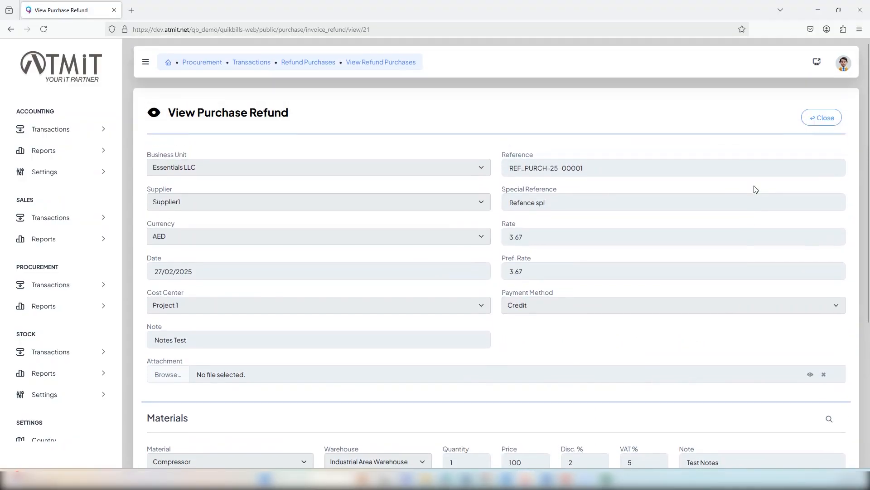
{"action": "left_click", "coordinate": [820, 124]}
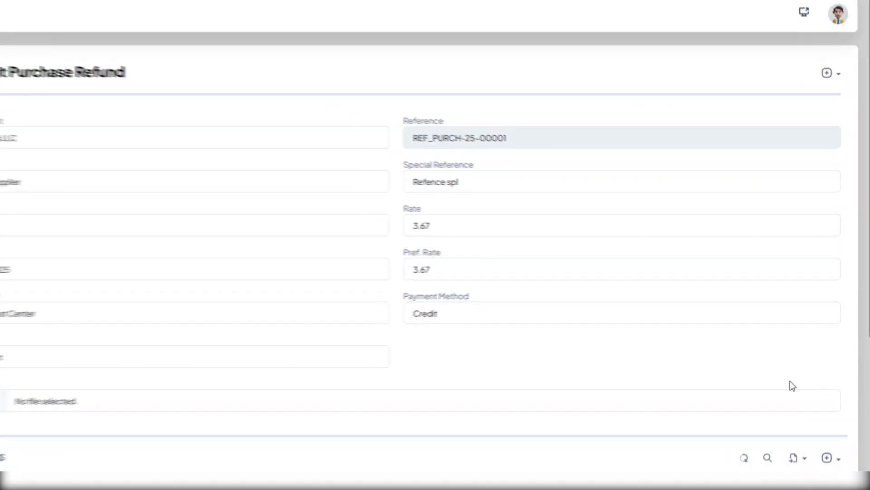
Set the Compressor row's discount to 0% in the purchase refund being edited.
{"action": "scroll", "coordinate": [631, 342], "scroll_direction": "down", "scroll_amount": 3}
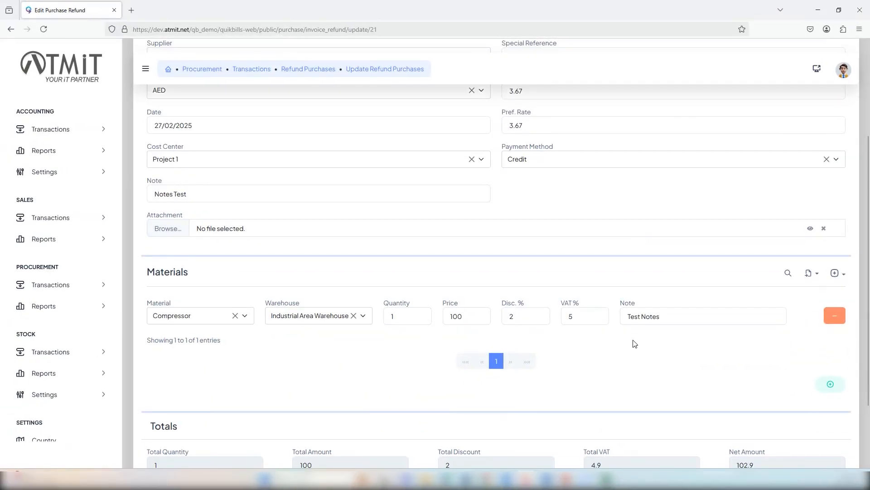
{"action": "double_click", "coordinate": [517, 316]}
{"action": "key", "text": "BackSpace"}
{"action": "type", "text": "0"}
{"action": "left_click", "coordinate": [689, 354]}
{"action": "scroll", "coordinate": [713, 355], "scroll_direction": "down", "scroll_amount": 2}
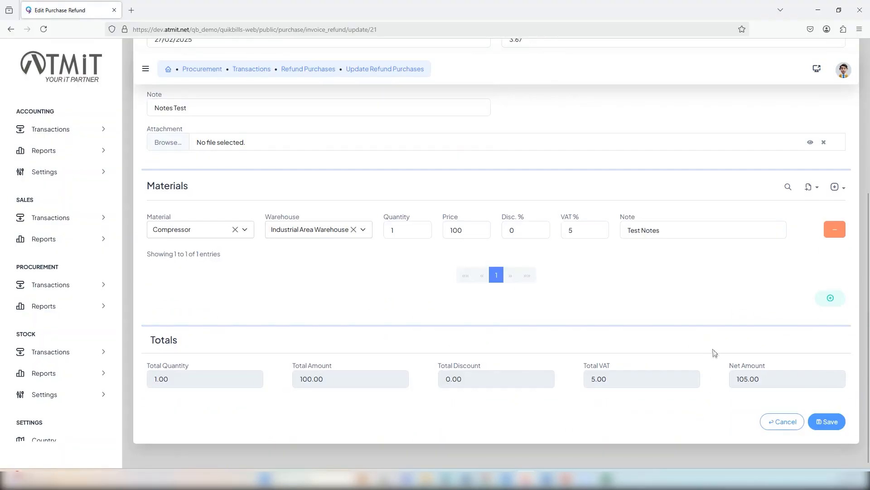
Save the edited purchase refund with the Compressor row's updated discount.
{"action": "left_click", "coordinate": [826, 427]}
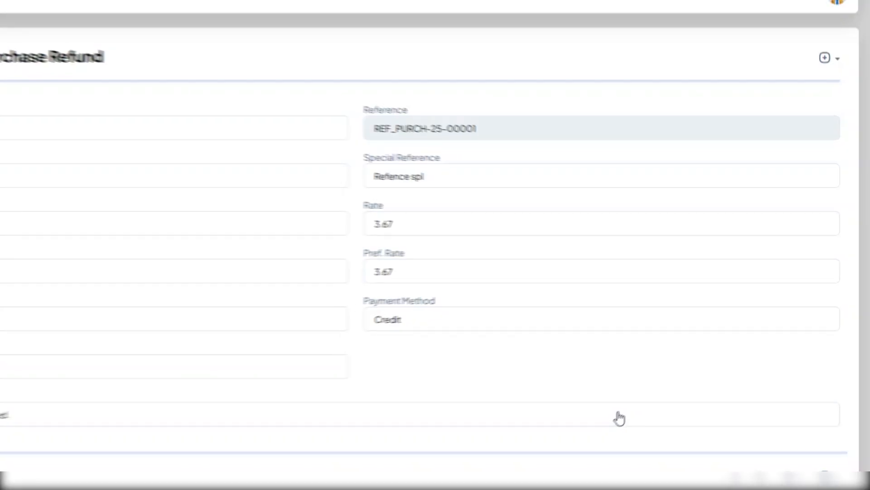
Duplicate the Essentials LLC purchase refund, set the duplicate's Compressor VAT to 4% and save it.
{"action": "scroll", "coordinate": [544, 366], "scroll_direction": "down", "scroll_amount": 1}
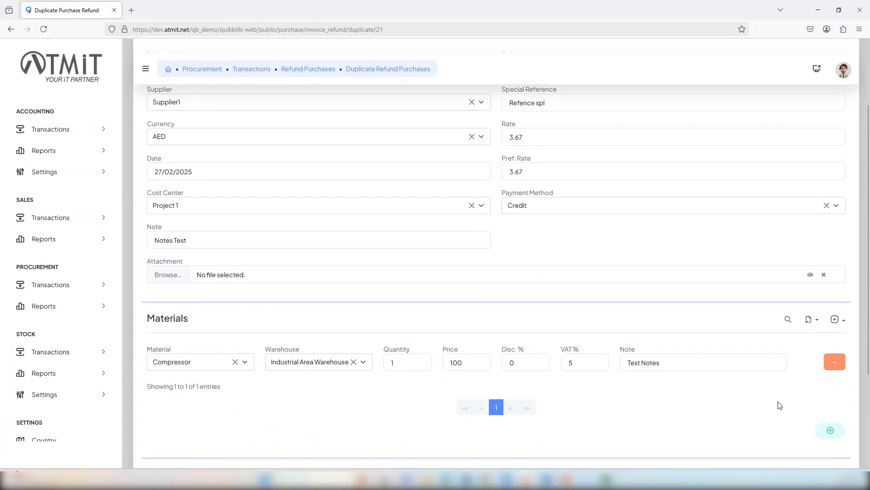
{"action": "scroll", "coordinate": [757, 416], "scroll_direction": "down", "scroll_amount": 1}
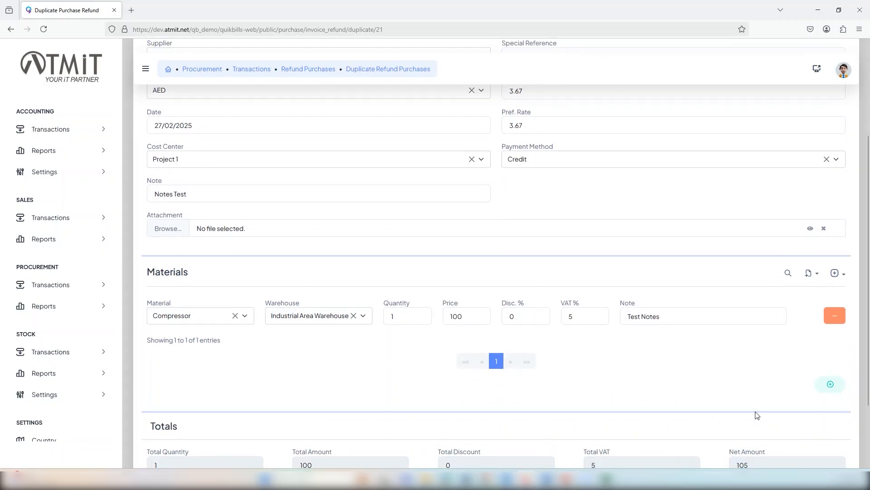
{"action": "scroll", "coordinate": [756, 416], "scroll_direction": "up", "scroll_amount": 2}
{"action": "double_click", "coordinate": [587, 411]}
{"action": "type", "text": "4"}
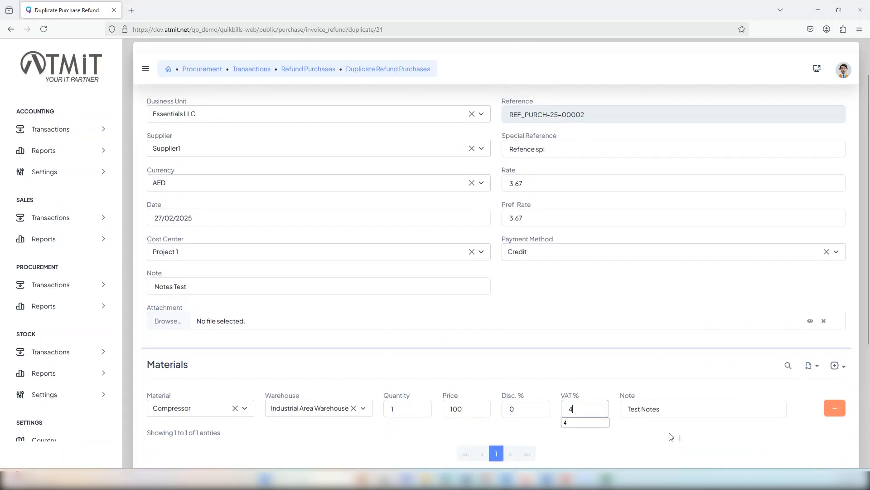
{"action": "scroll", "coordinate": [704, 436], "scroll_direction": "down", "scroll_amount": 3}
{"action": "left_click", "coordinate": [816, 460]}
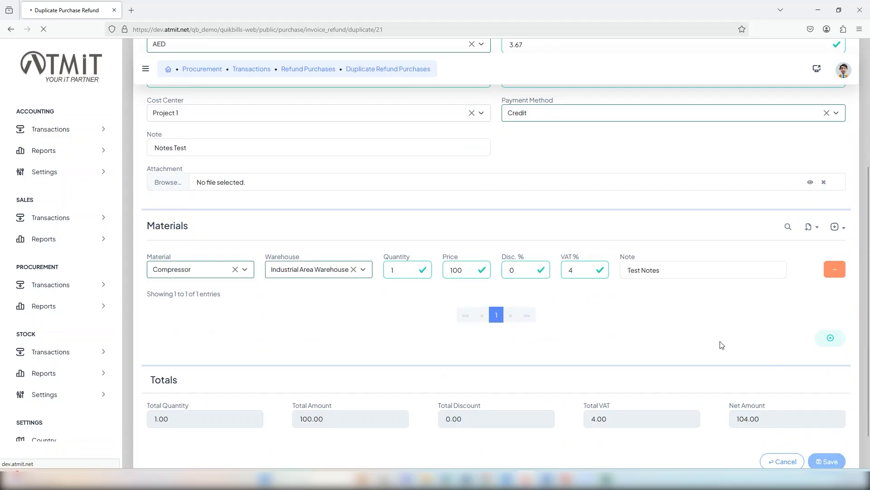
{"action": "scroll", "coordinate": [718, 349], "scroll_direction": "up", "scroll_amount": 3}
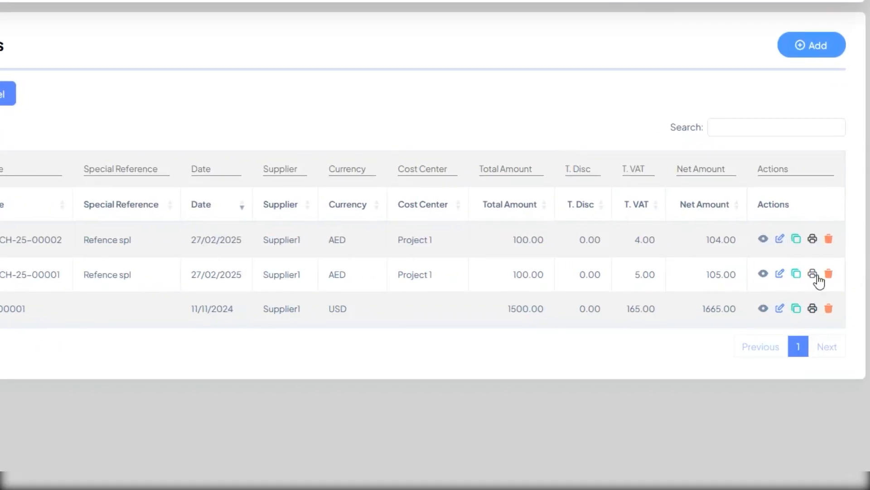
Preview the printed invoice of the original Essentials LLC refund with 5% VAT, cancel printing and close the invoice.
{"action": "left_click", "coordinate": [814, 275]}
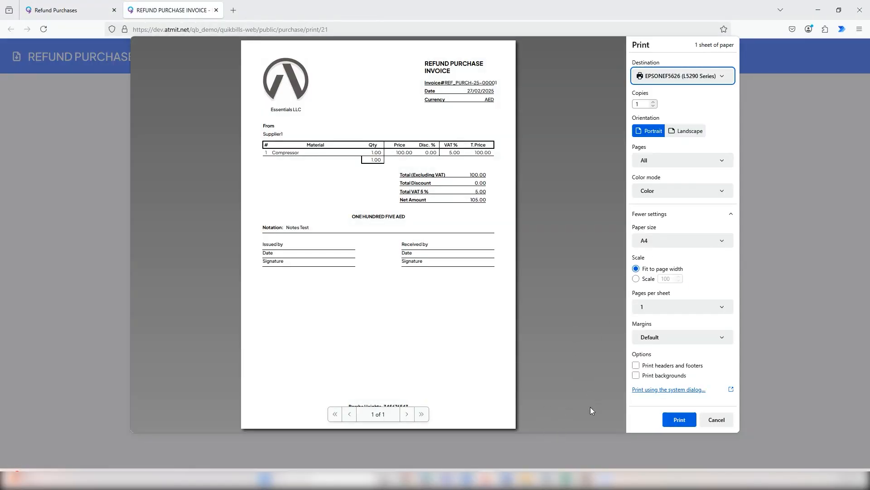
{"action": "left_click", "coordinate": [721, 421]}
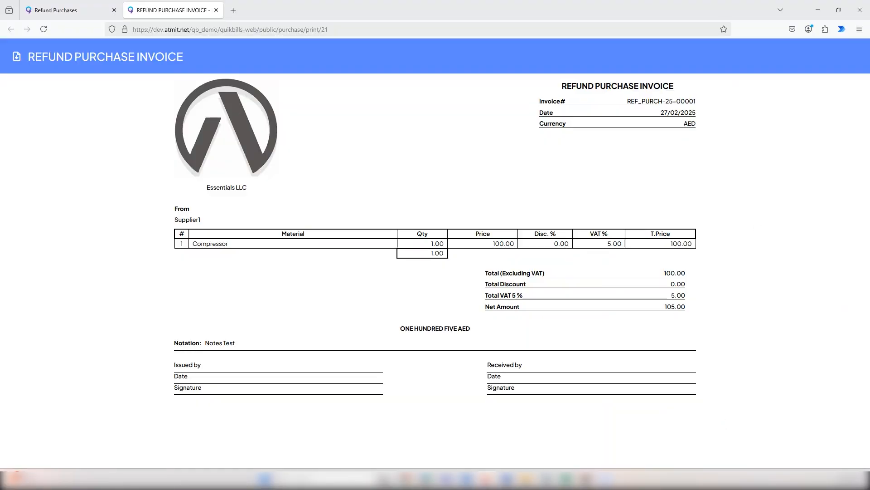
{"action": "left_click", "coordinate": [216, 10]}
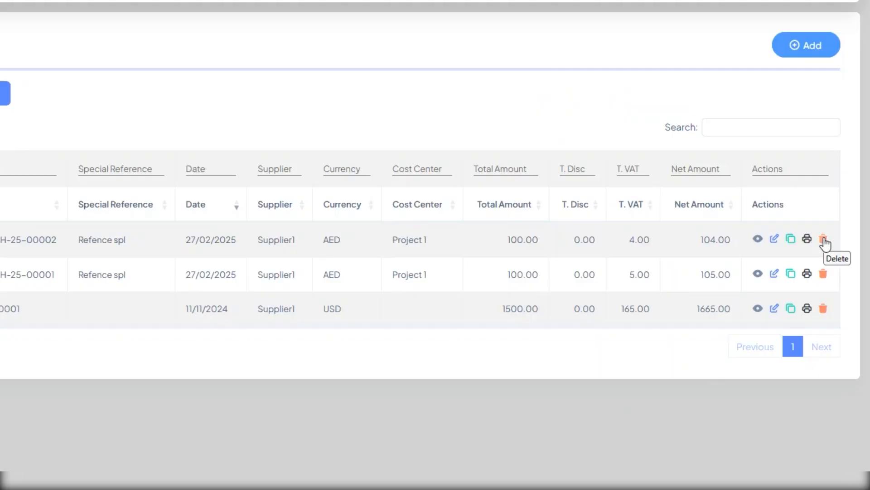
Delete the duplicated Essentials LLC purchase refund from the refund list and confirm the deletion.
{"action": "left_click", "coordinate": [824, 239]}
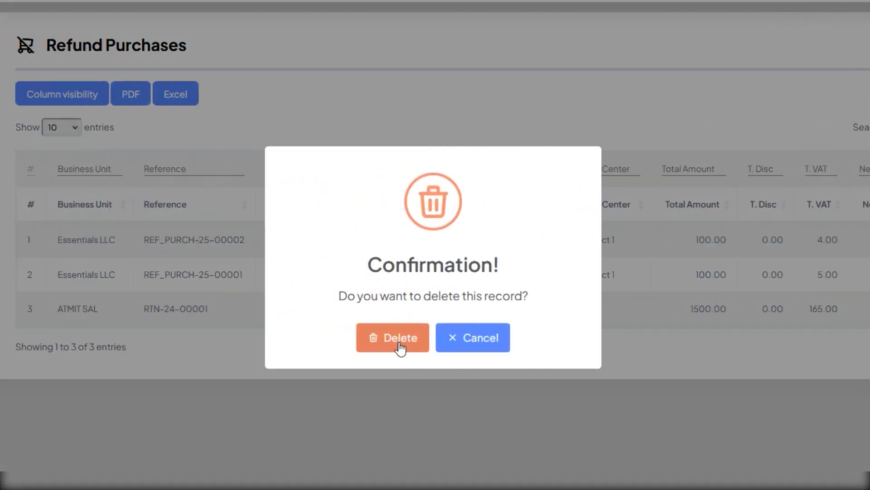
{"action": "left_click", "coordinate": [400, 346]}
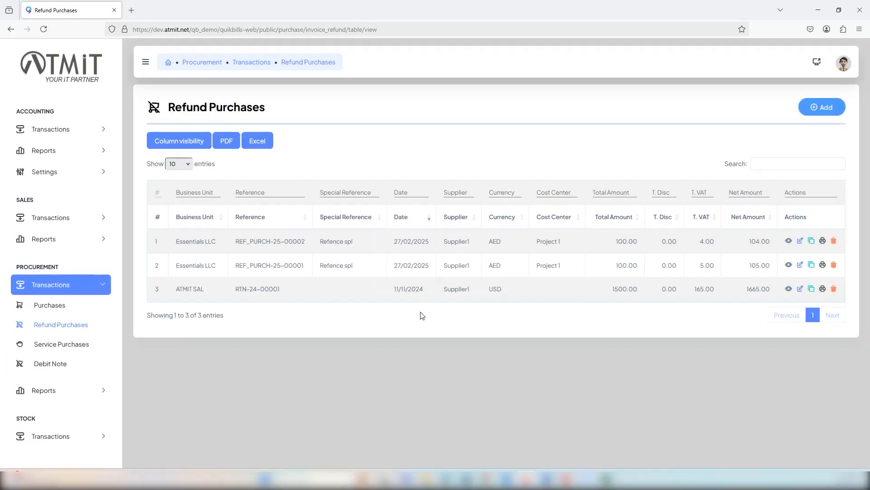